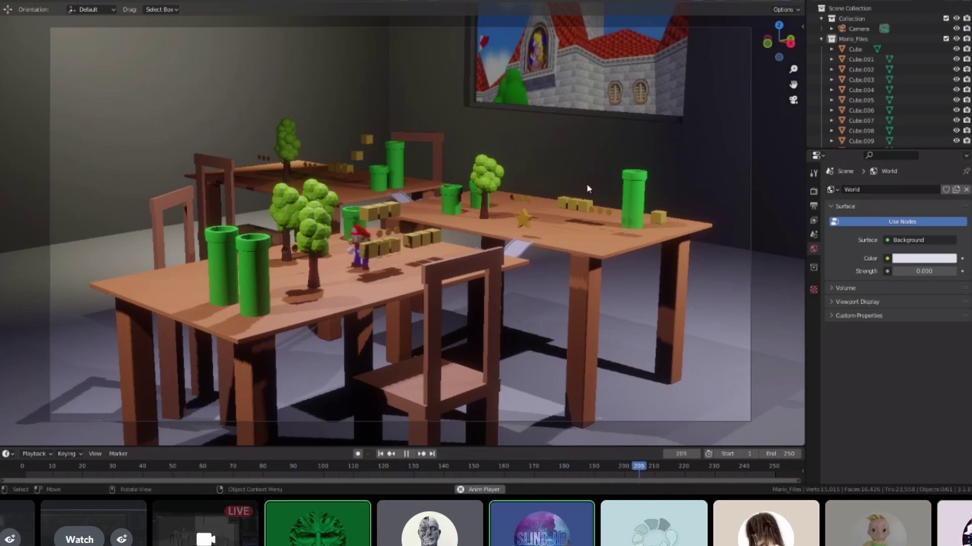
# Insert Mario into the table scene with the option to follow him with cursor and camera enabled
pyautogui.click(352, 235)
pyautogui.press('n')
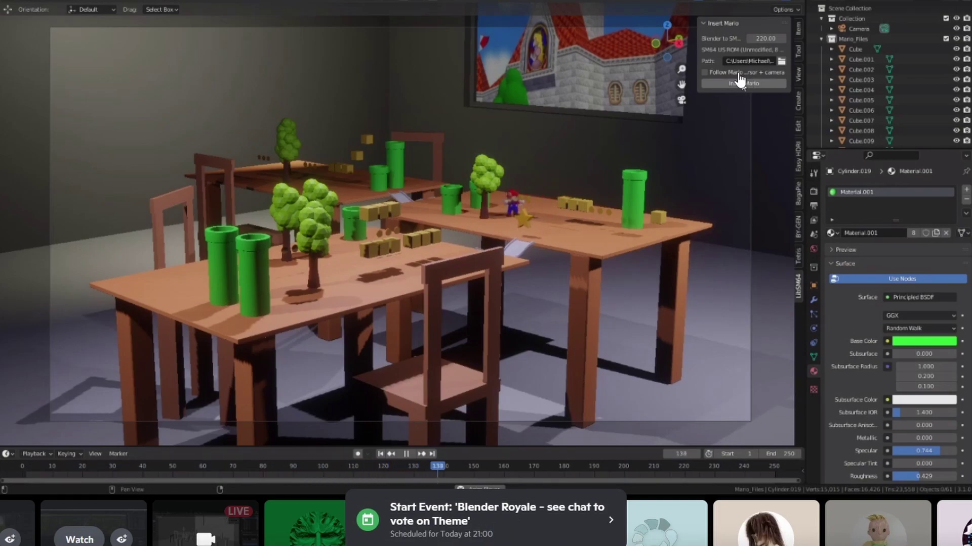
pyautogui.moveTo(518, 163); pyautogui.dragTo(650, 139, button='middle')
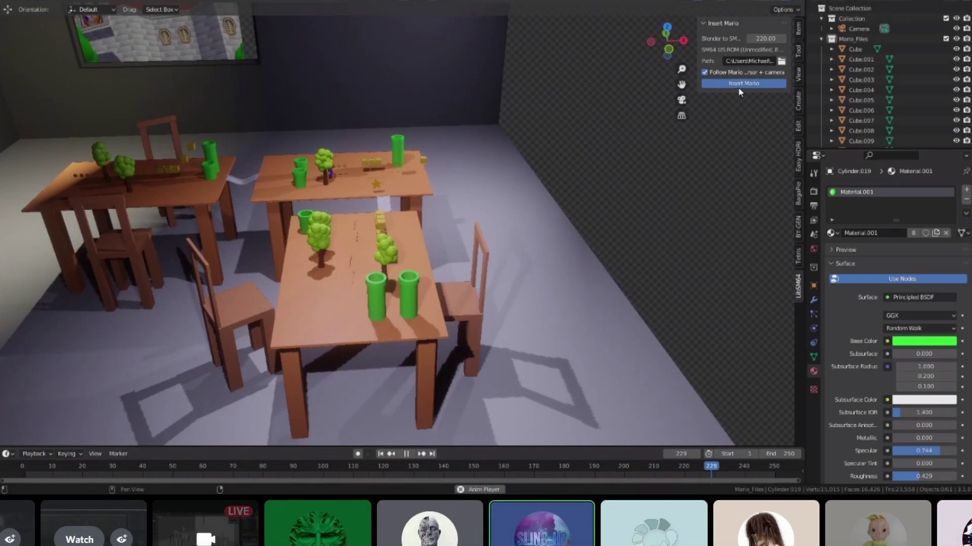
pyautogui.click(720, 84)
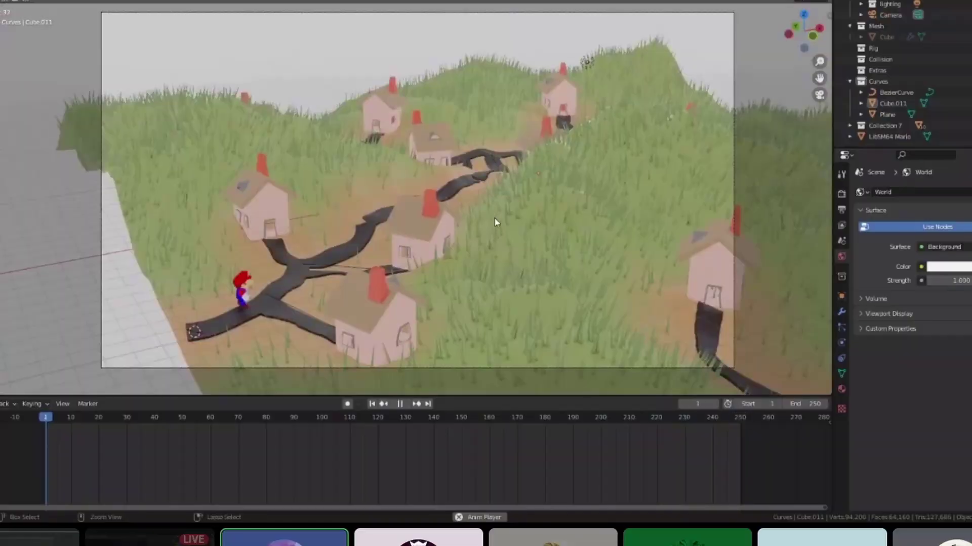
# Maximize the 3D viewport to view Mario closely on the path of the hillside village
pyautogui.hotkey('ctrl', 'space')
pyautogui.scroll(2, 496, 220)
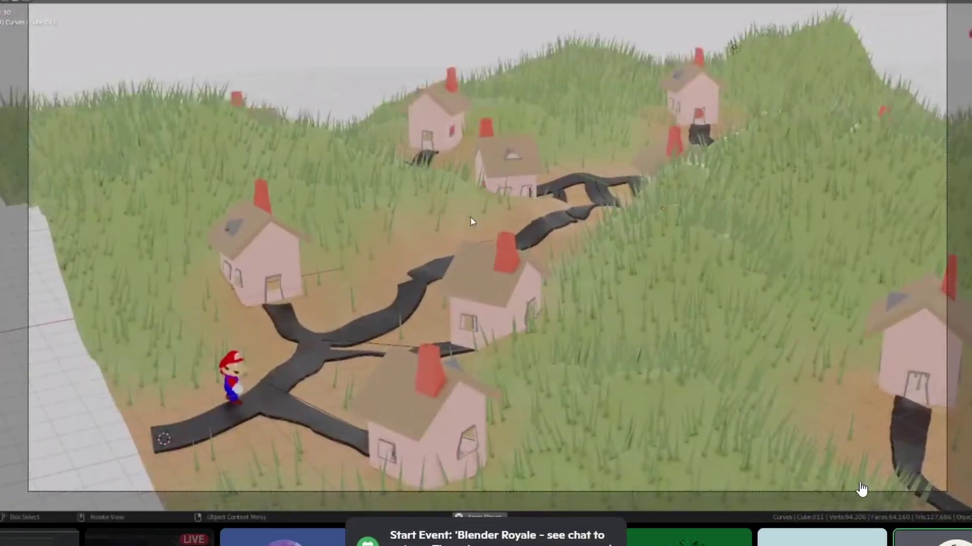
pyautogui.scroll(1, 472, 221)
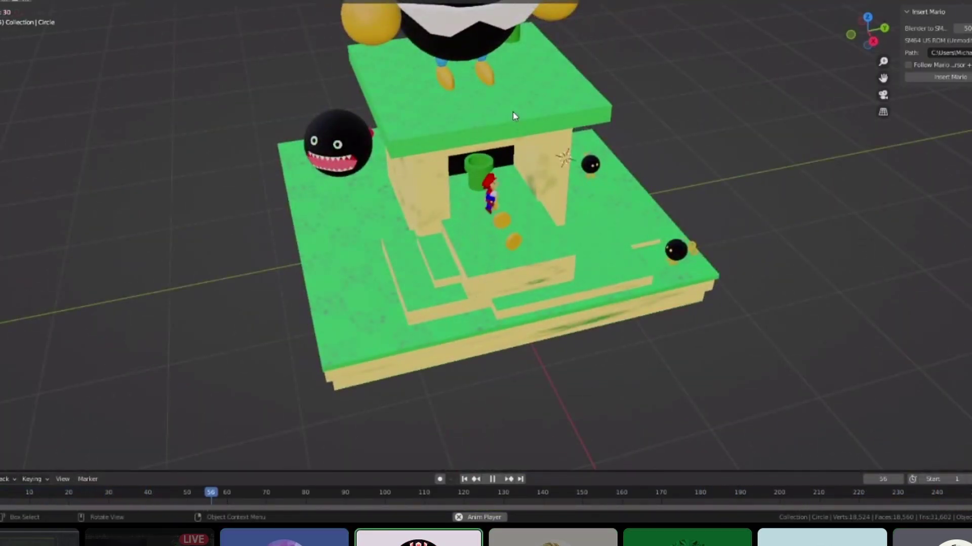
# Examine the Bob-omb level from several sides while Mario moves around it
pyautogui.moveTo(513, 116); pyautogui.dragTo(211, 117, button='middle')
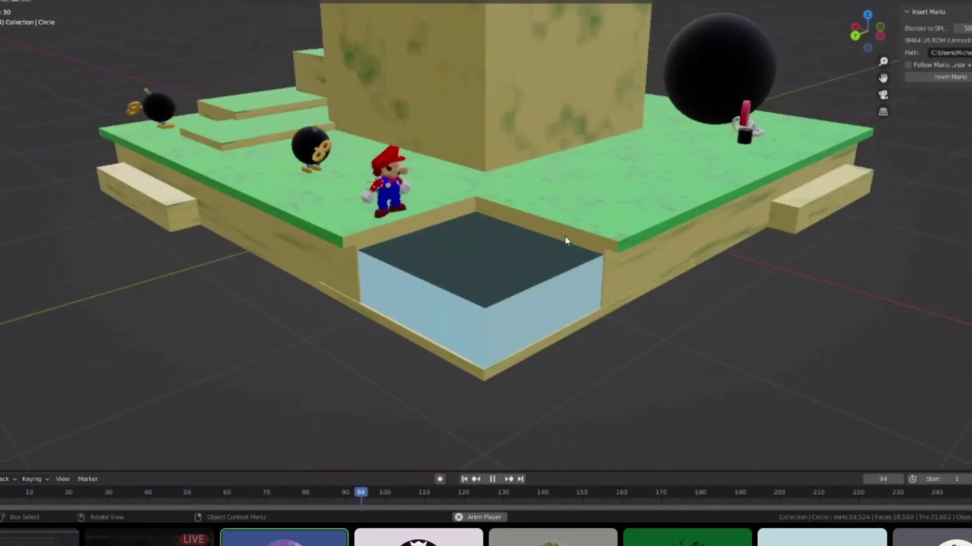
pyautogui.moveTo(573, 201); pyautogui.dragTo(809, 187, button='middle')
pyautogui.scroll(3, 665, 188)
pyautogui.scroll(-3, 700, 187)
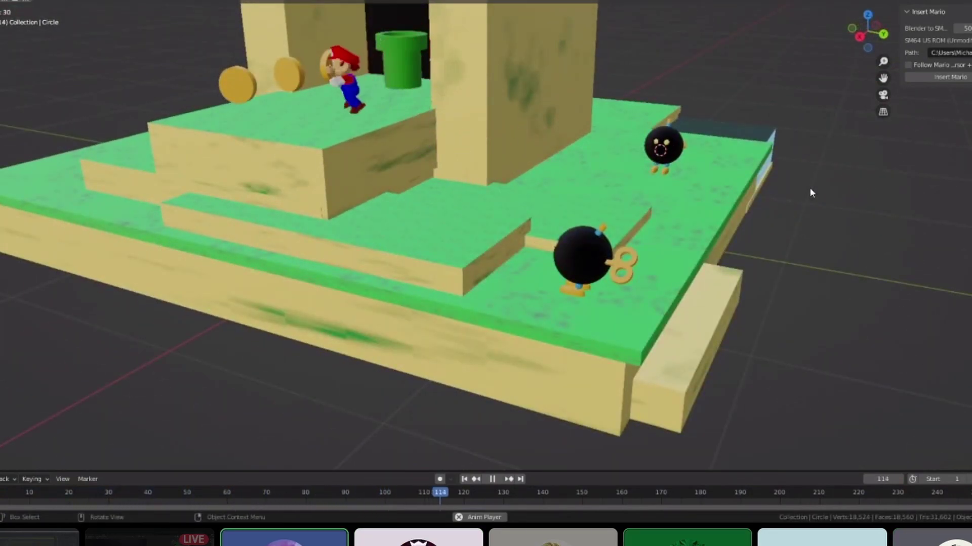
pyautogui.scroll(-4, 809, 191)
pyautogui.moveTo(809, 191); pyautogui.dragTo(763, 190, button='middle')
pyautogui.scroll(3, 763, 191)
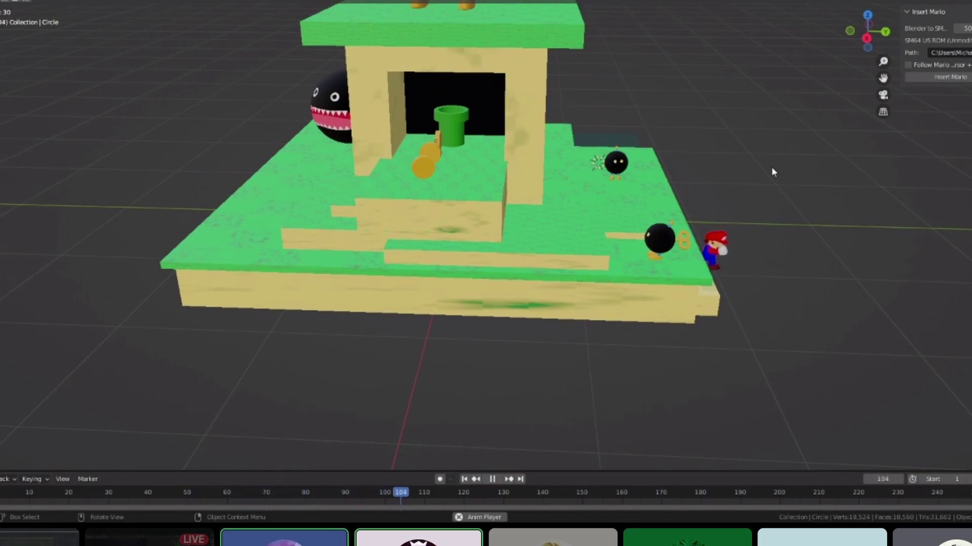
pyautogui.moveTo(771, 171); pyautogui.dragTo(672, 171, button='middle')
pyautogui.scroll(3, 557, 317)
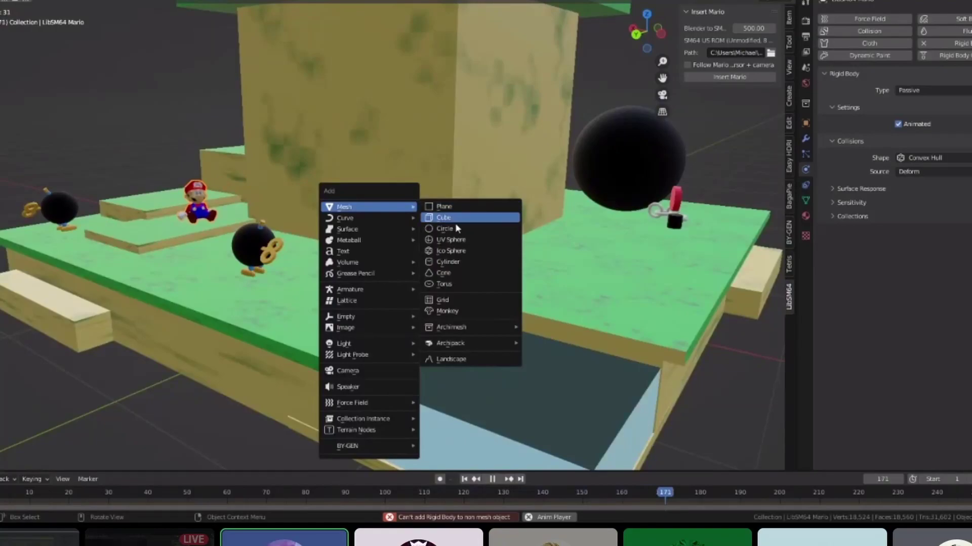
# Add an icosphere and raise it vertically above the green ground
pyautogui.click(453, 254)
pyautogui.press('g')
pyautogui.press('z')
pyautogui.click(658, 153)
# Scale the icosphere down to a small ball and adjust its position above the ground
pyautogui.press('s')
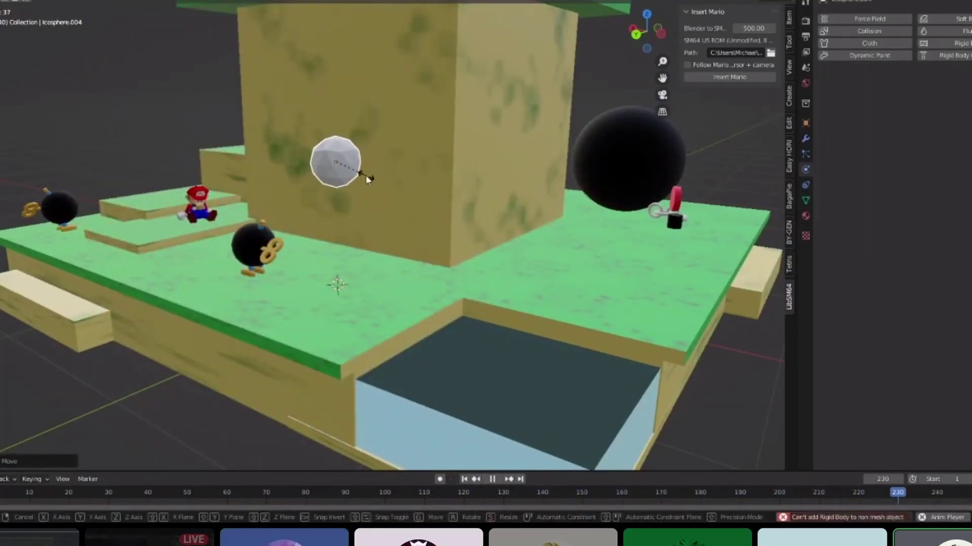
pyautogui.click(368, 179)
pyautogui.moveTo(405, 177); pyautogui.dragTo(481, 174, button='middle')
pyautogui.scroll(2, 484, 173)
pyautogui.press('s')
pyautogui.click(410, 155)
pyautogui.press('g')
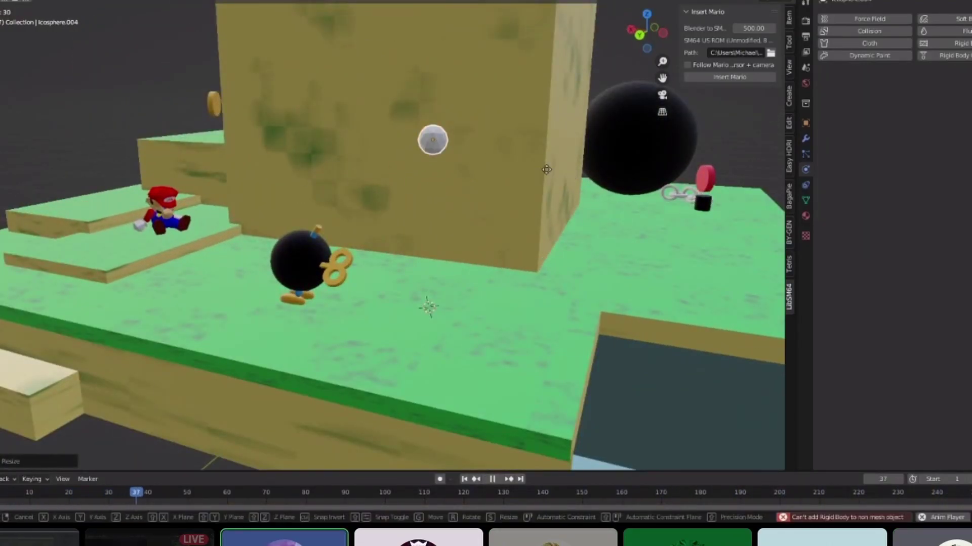
pyautogui.click(548, 172)
pyautogui.click(964, 31)
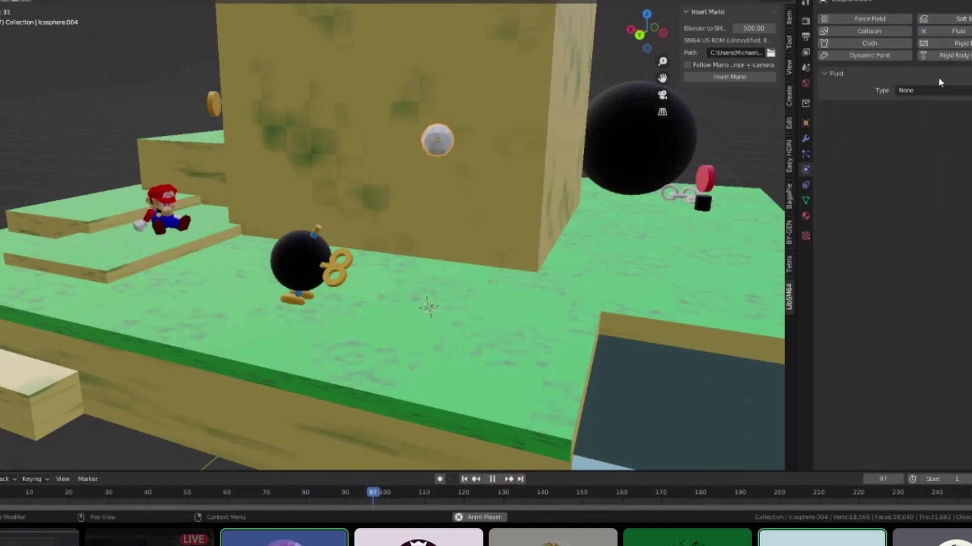
pyautogui.click(929, 90)
pyautogui.click(958, 31)
# Give the icosphere active Rigid Body physics with a mass of 0.1 kg
pyautogui.click(950, 44)
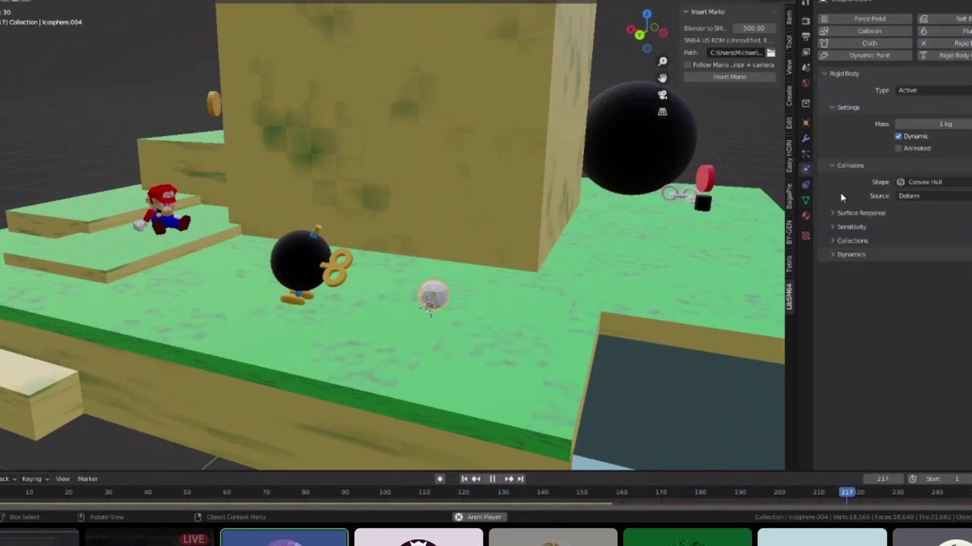
pyautogui.write('0.1')
pyautogui.press('Return')
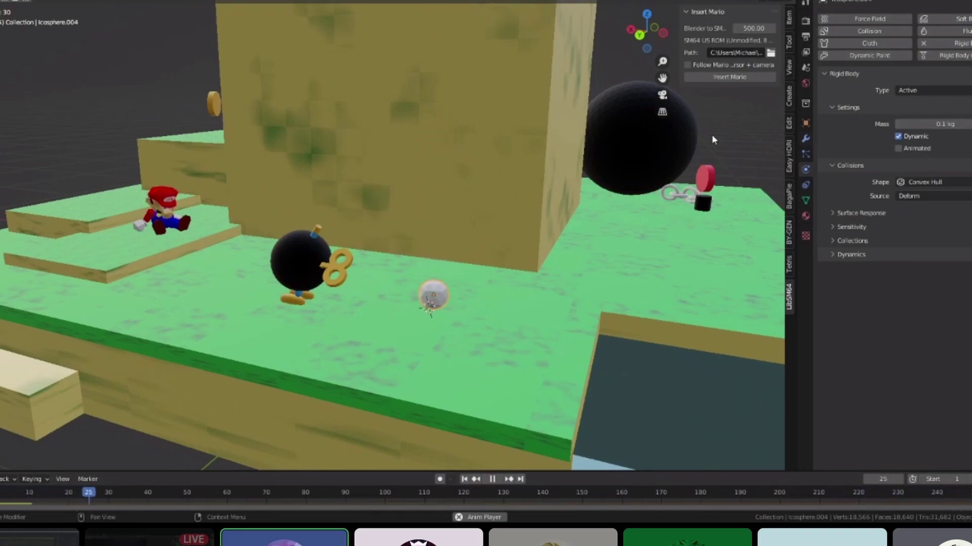
# Observe how Mario interacts with the rigid-body ball near the water pit
pyautogui.moveTo(552, 168); pyautogui.dragTo(557, 174, button='middle')
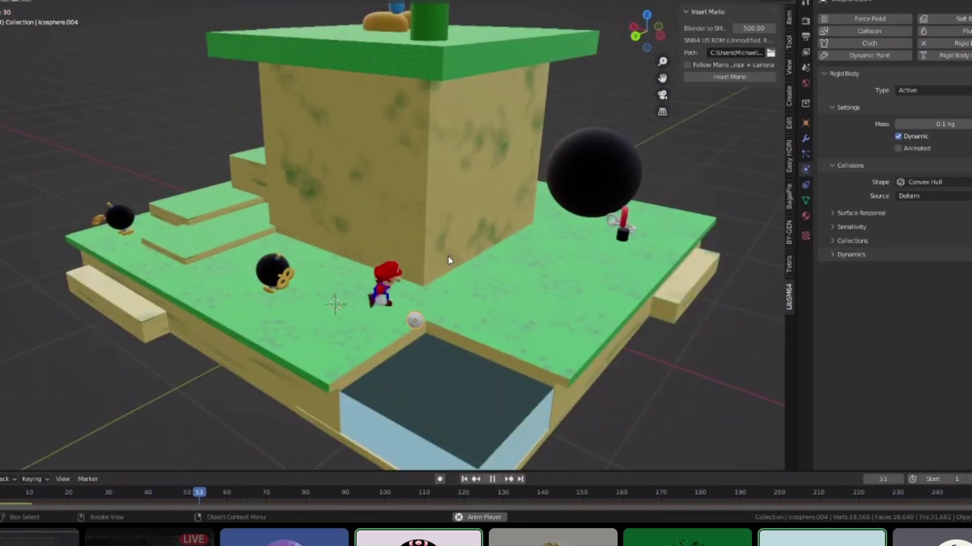
pyautogui.moveTo(448, 256); pyautogui.dragTo(413, 254, button='middle')
pyautogui.scroll(2, 413, 254)
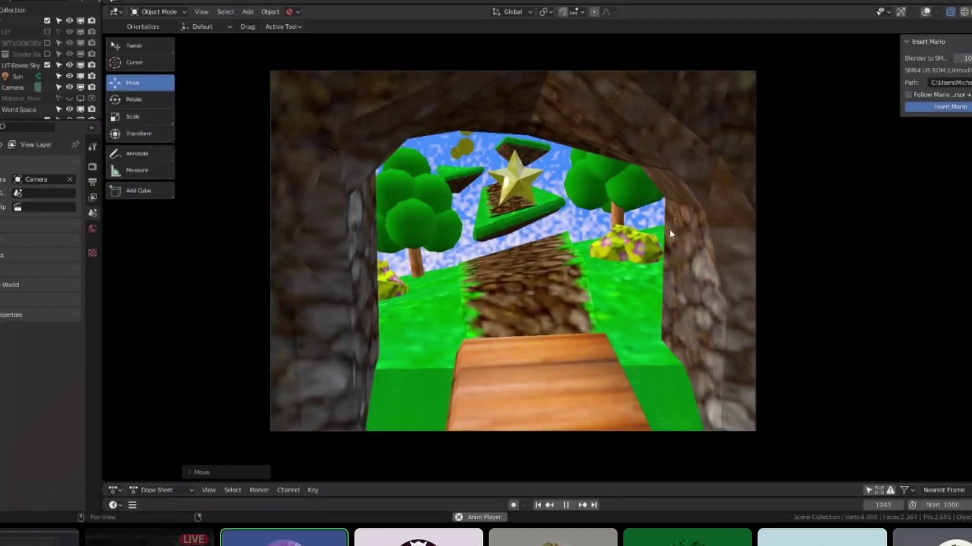
# Look around the floating-island scene outside the cave and return to the camera view
pyautogui.moveTo(658, 241)
pyautogui.mouseDown(button='middle')
pyautogui.moveTo(670, 245)
pyautogui.moveTo(644, 281)
pyautogui.moveTo(669, 274)
pyautogui.moveTo(669, 248)
pyautogui.moveTo(644, 229)
pyautogui.mouseUp(button='middle')
pyautogui.scroll(-10, 644, 280)
pyautogui.scroll(4, 669, 273)
pyautogui.scroll(3, 667, 270)
pyautogui.scroll(2, 669, 249)
pyautogui.press('KP_0')
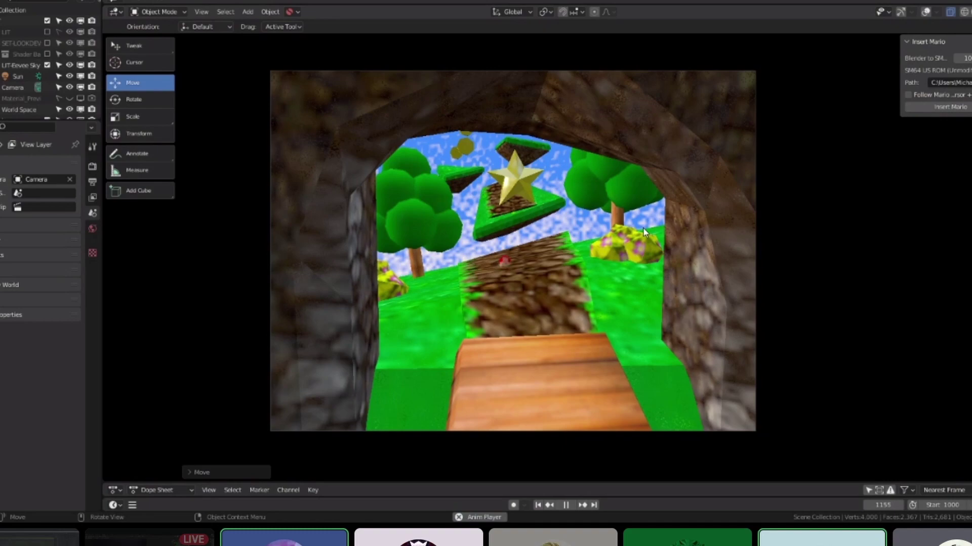
# Enable the viewport overlays and check the face orientation of the meshes, leaving Face Orientation off
pyautogui.click(934, 12)
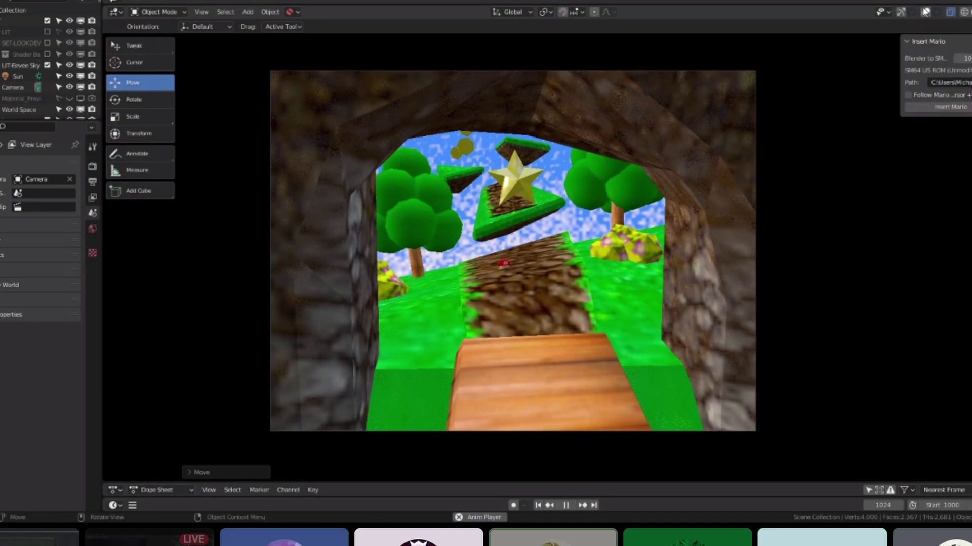
pyautogui.click(925, 12)
pyautogui.click(935, 12)
pyautogui.click(875, 225)
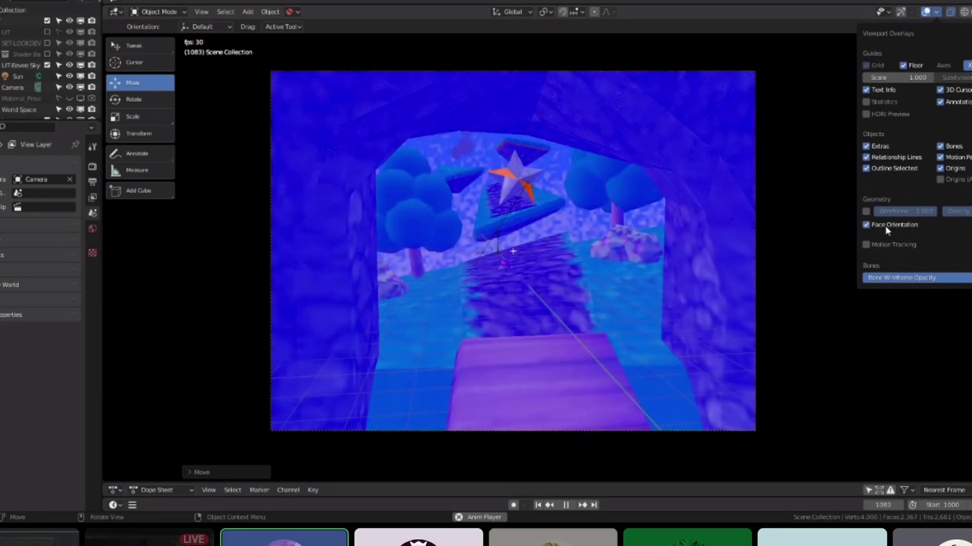
pyautogui.click(885, 226)
# Select the dirt path, check its mesh in Edit Mode and view the floating islands from outside the camera
pyautogui.click(498, 296)
pyautogui.press('Tab')
pyautogui.press('Tab')
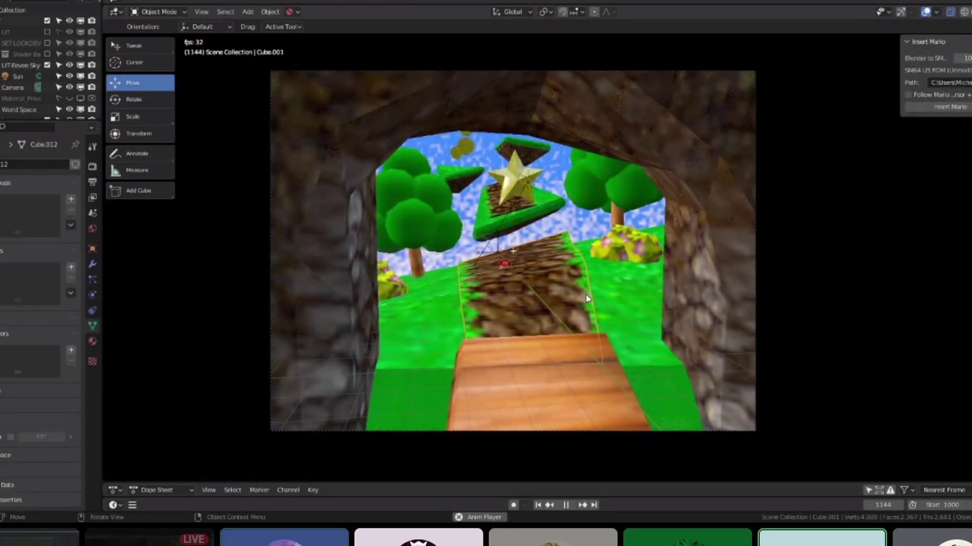
pyautogui.moveTo(589, 296); pyautogui.dragTo(594, 258, button='middle')
pyautogui.scroll(-5, 650, 294)
pyautogui.scroll(3, 594, 258)
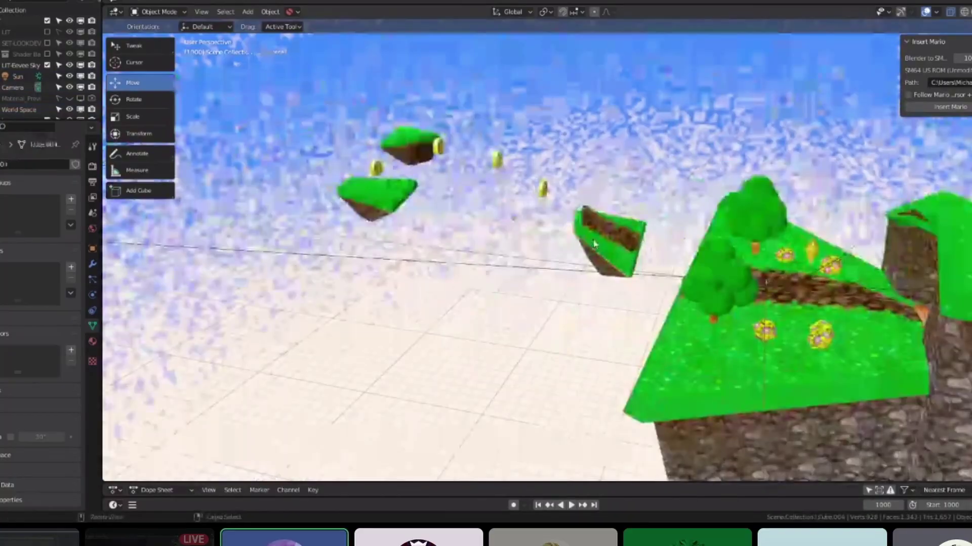
# Convert the small floating island with the dirt path to a mesh and start the same conversion for all objects
pyautogui.hotkey('ctrl', 'a')
pyautogui.click(594, 242)
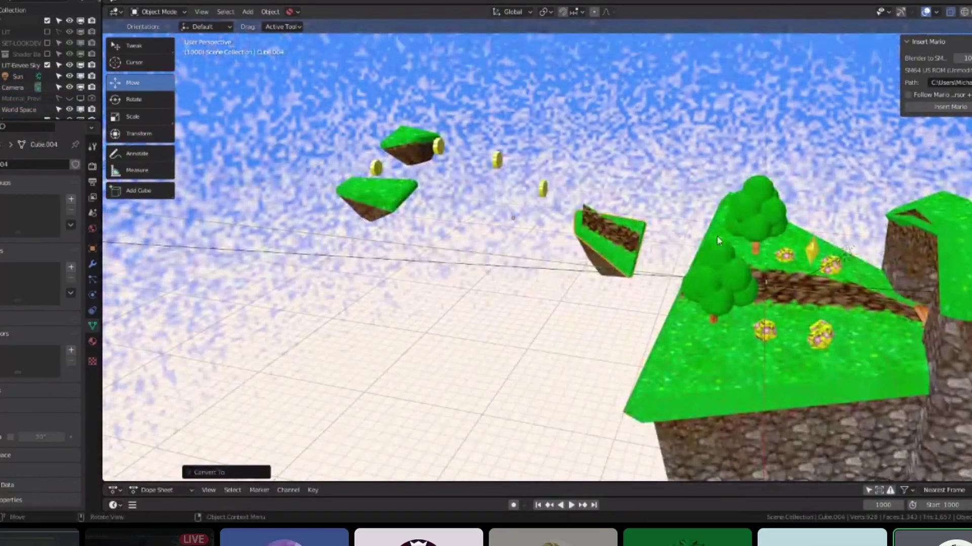
pyautogui.press('a')
pyautogui.hotkey('ctrl', 'a')
pyautogui.click(611, 222)
pyautogui.rightClick(708, 209)
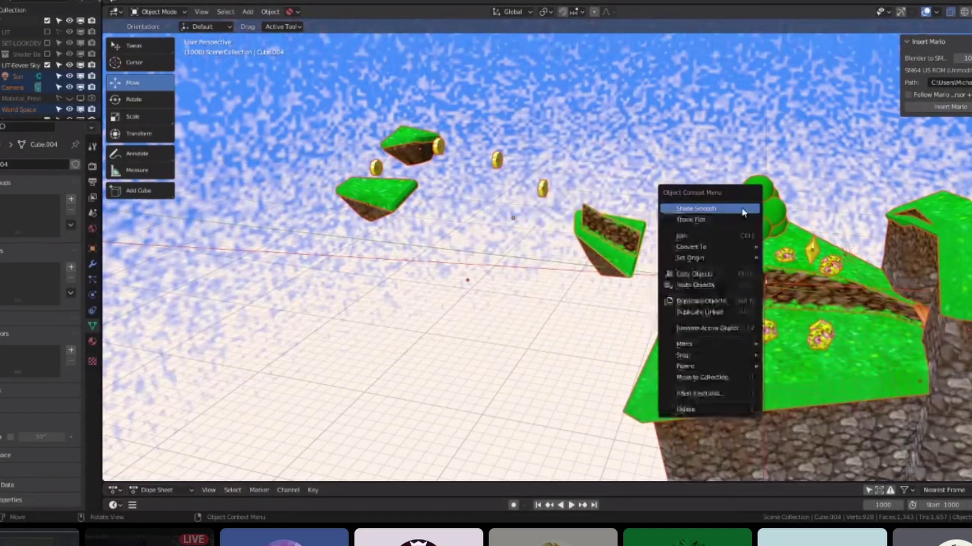
pyautogui.moveTo(724, 251)
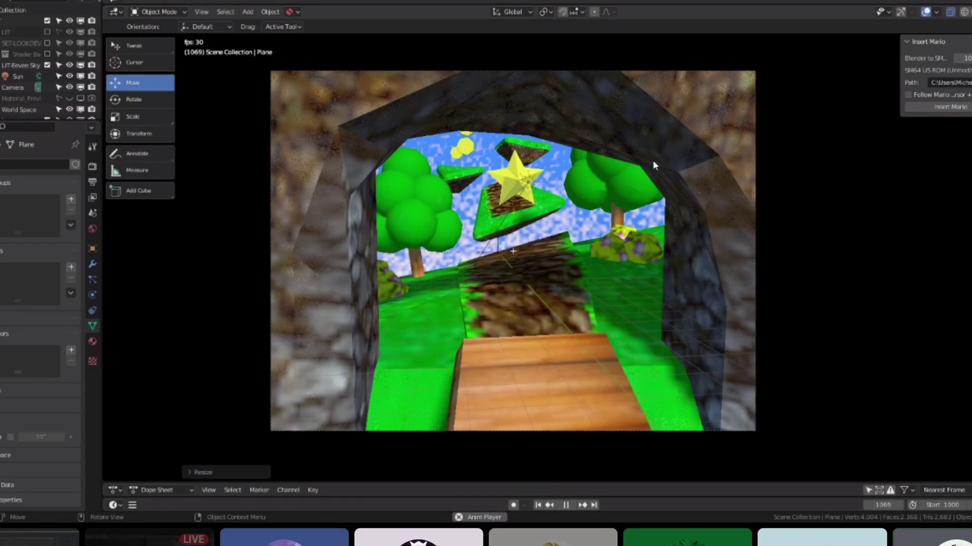
# Inspect Mario's position at the edge of the grass island up close
pyautogui.moveTo(378, 207); pyautogui.dragTo(716, 273, button='middle')
pyautogui.scroll(-4, 493, 249)
pyautogui.scroll(5, 534, 205)
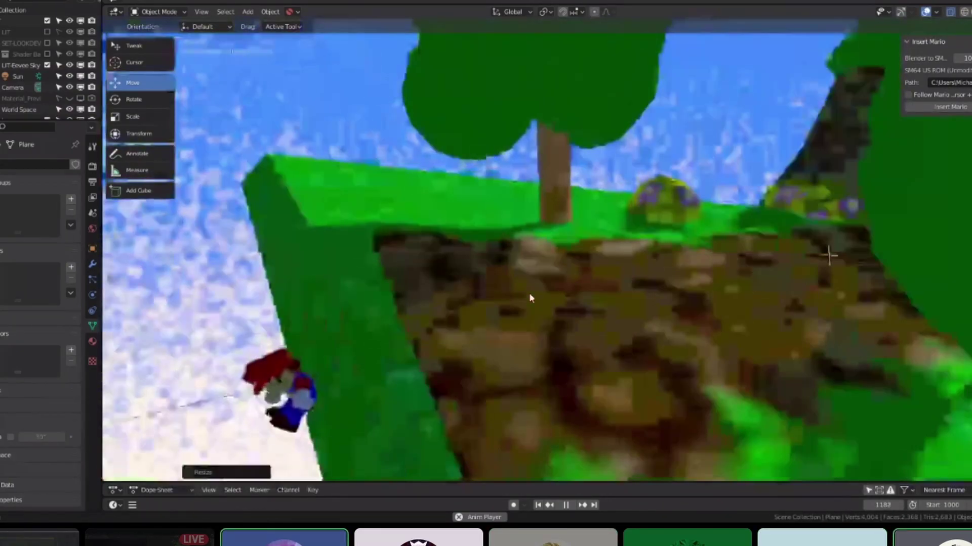